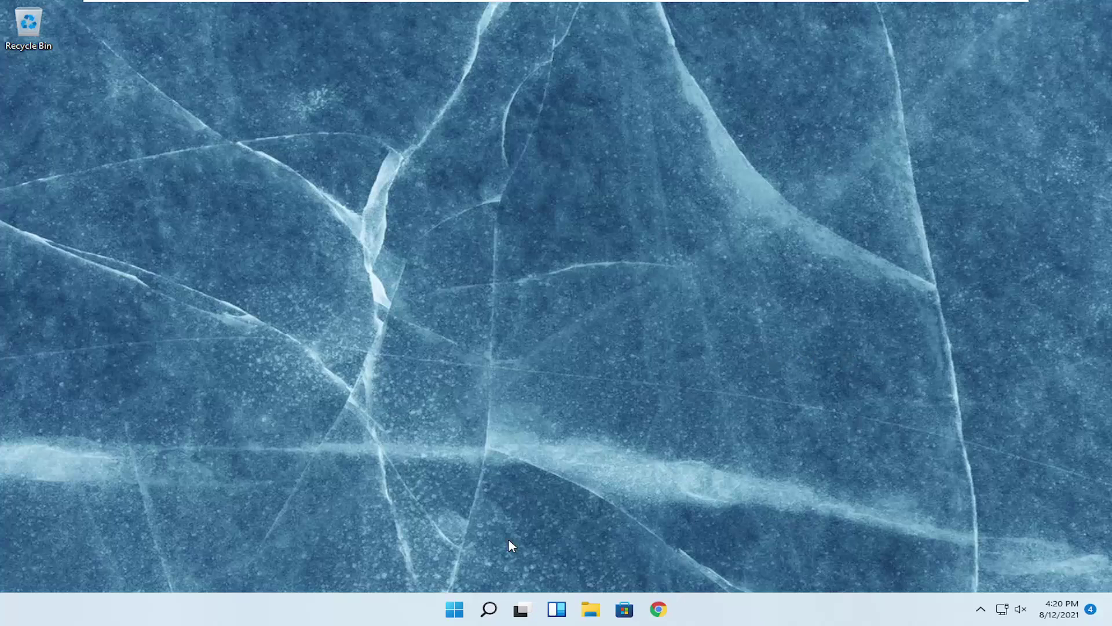
Step: Open the taskbar search panel to look up the Settings app
left_click(490, 610)
type("sett")
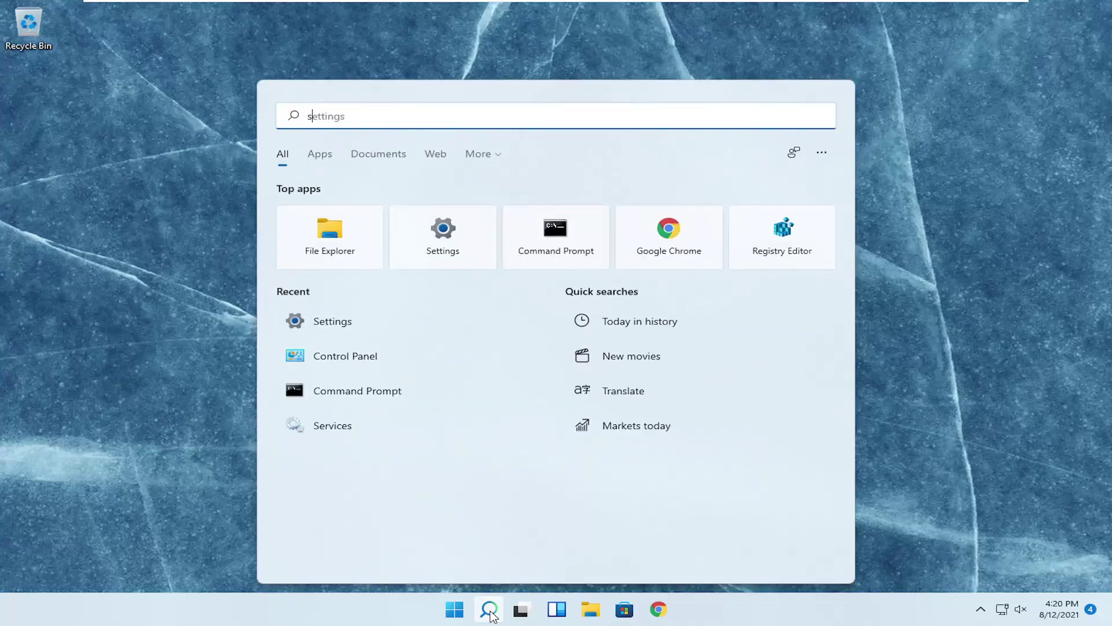
type("ings")
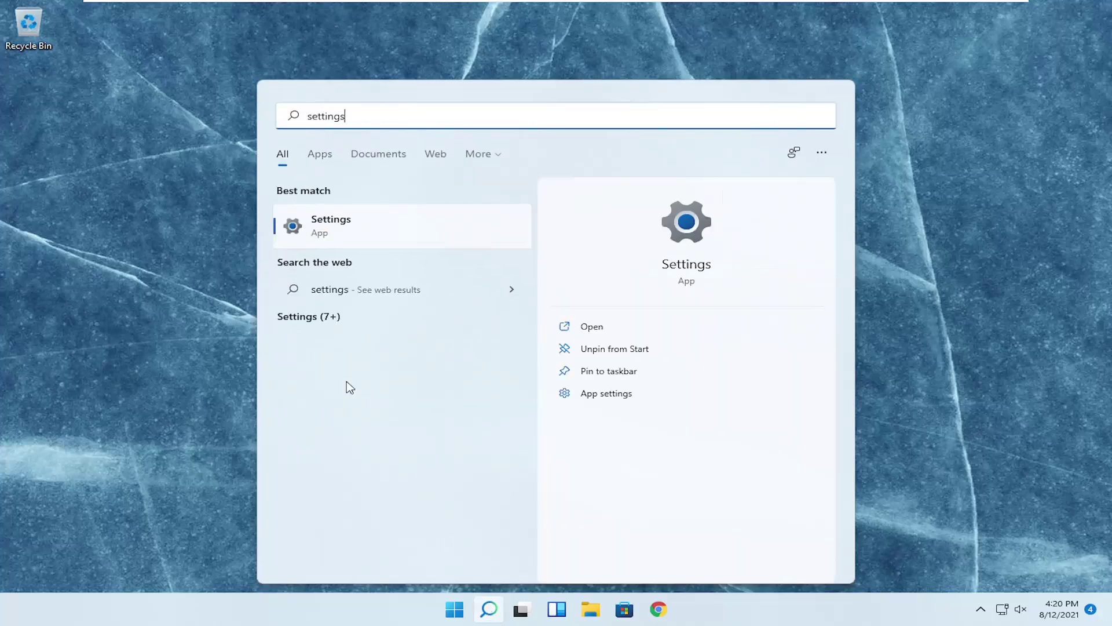
Step: Go to Apps > Default apps in Settings and confirm Reset all default apps
left_click(342, 230)
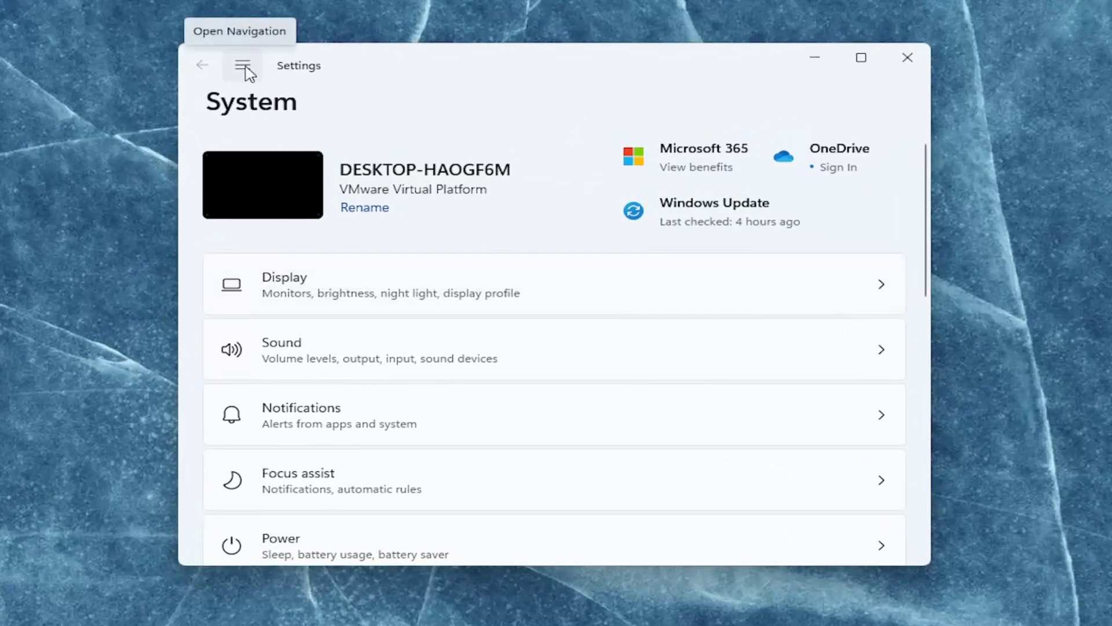
left_click(244, 67)
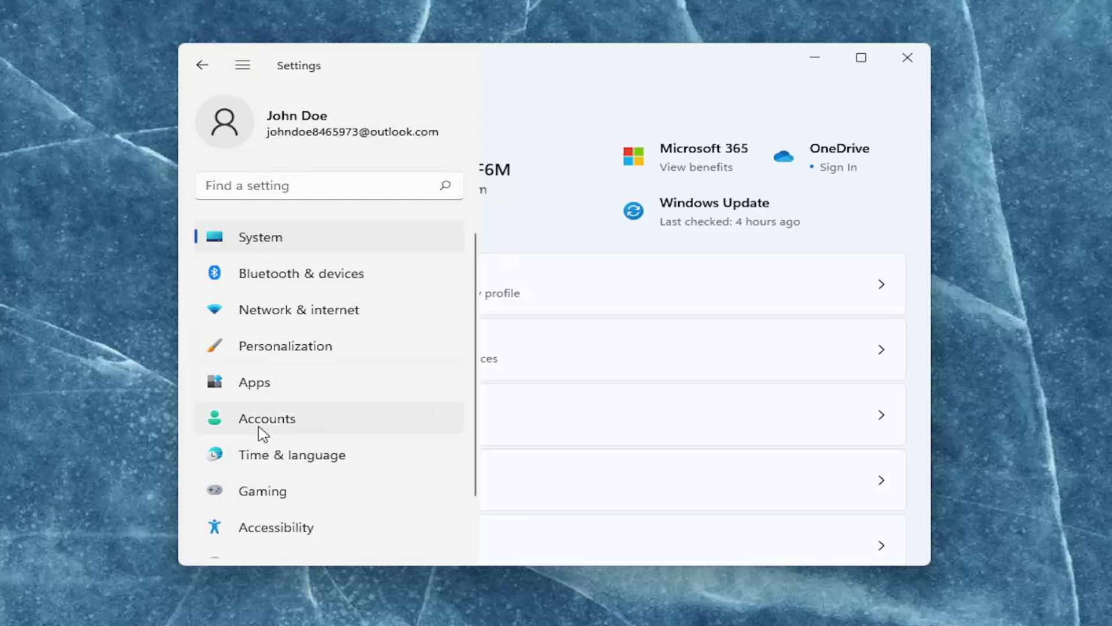
left_click(259, 391)
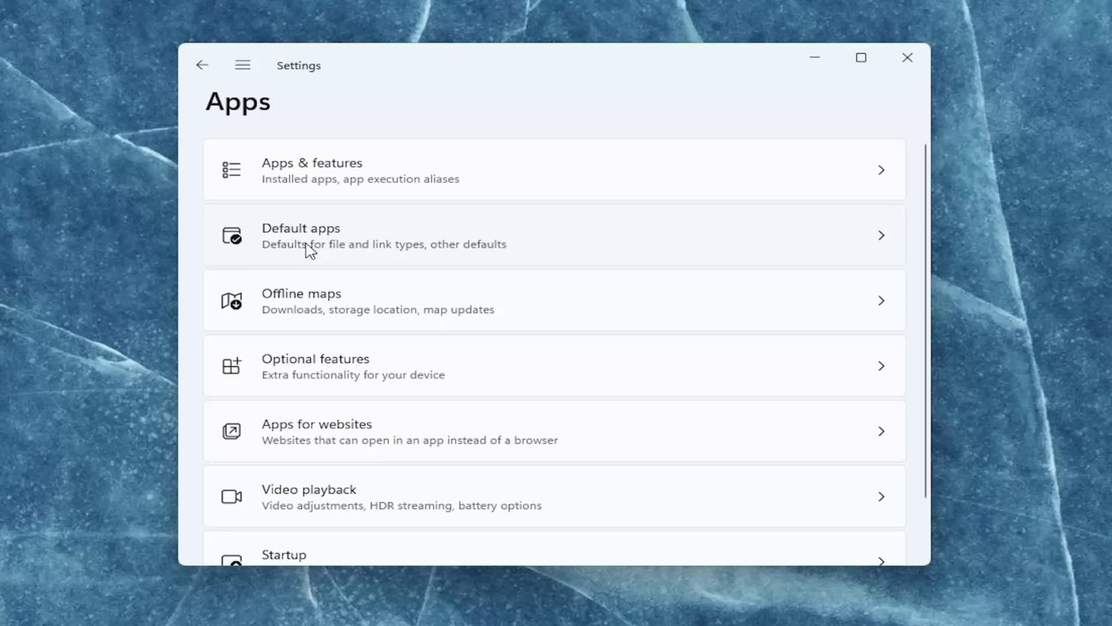
left_click(392, 245)
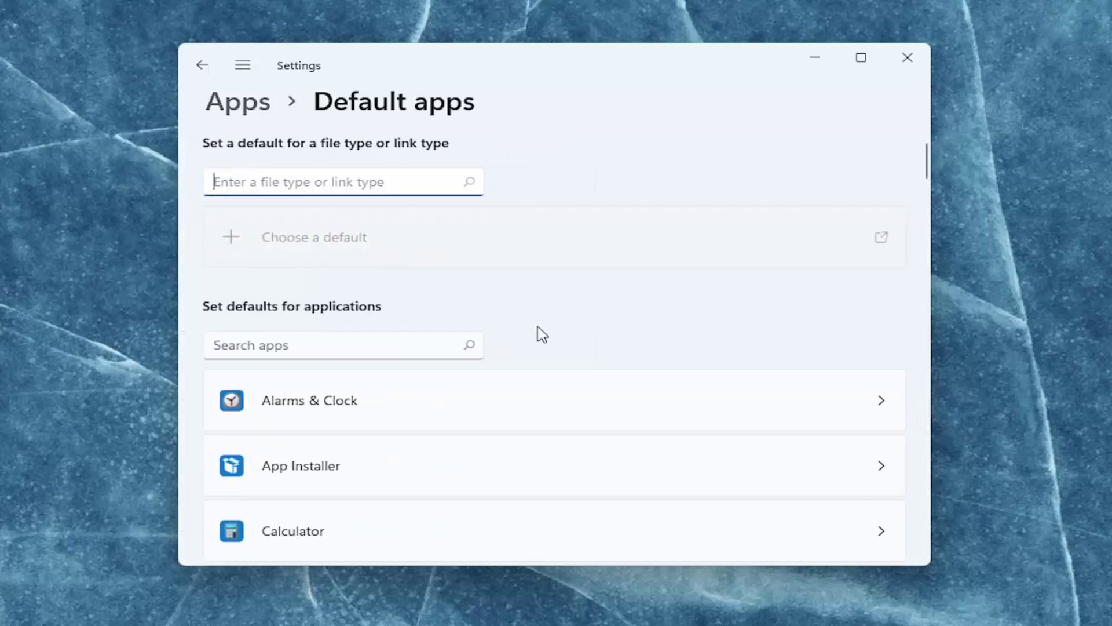
scroll(591, 380, "down", 5)
scroll(597, 381, "down", 5)
scroll(597, 381, "down", 5)
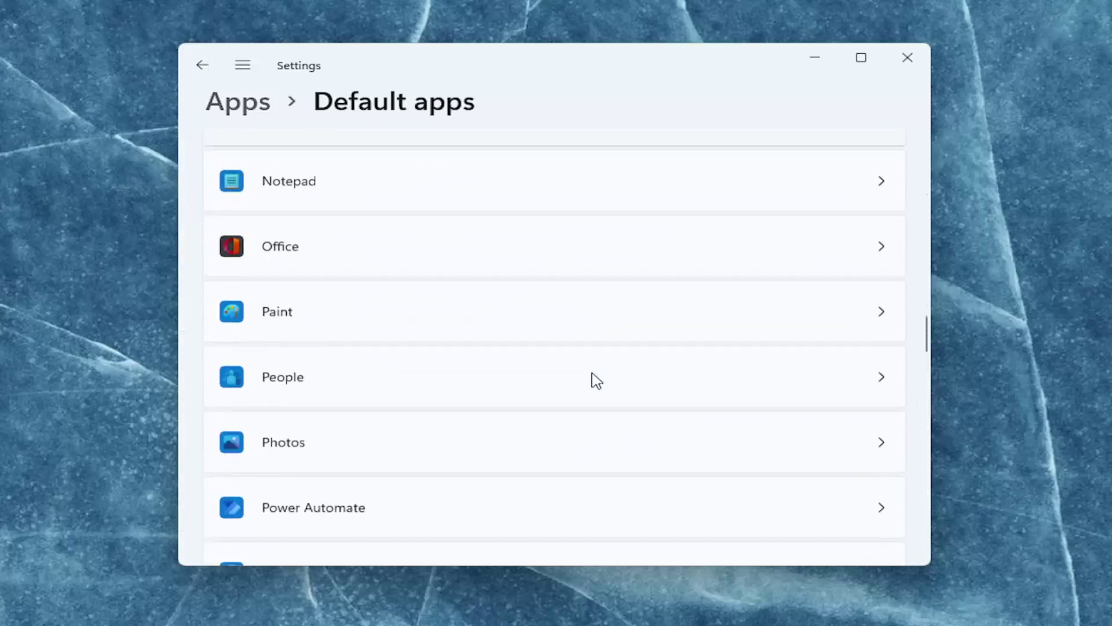
scroll(591, 377, "down", 10)
scroll(591, 378, "down", 5)
scroll(591, 378, "down", 4)
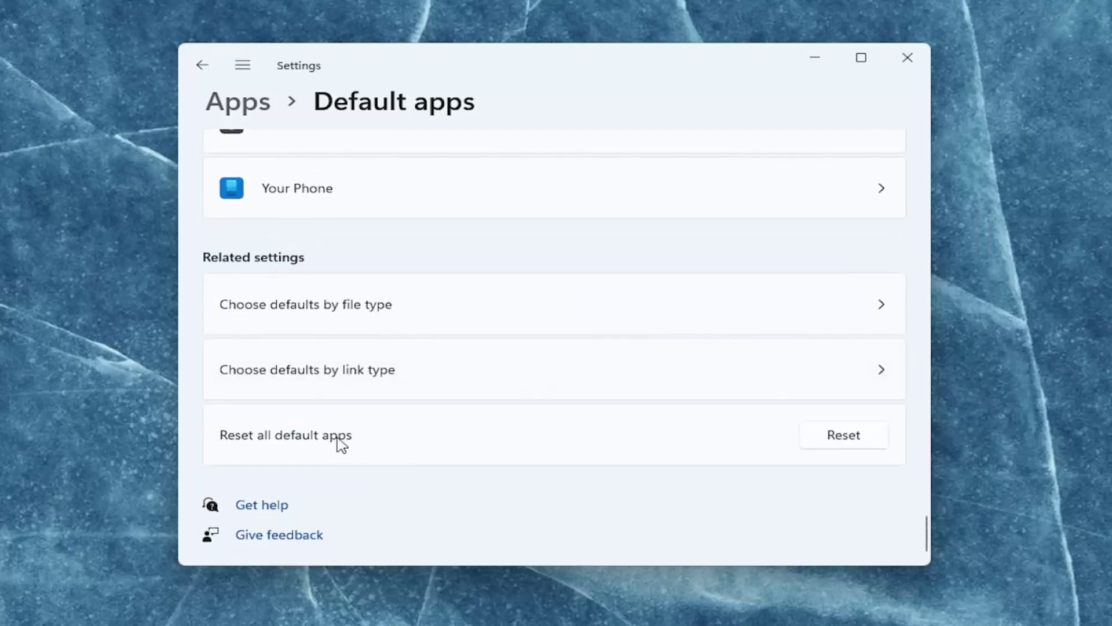
left_click(834, 441)
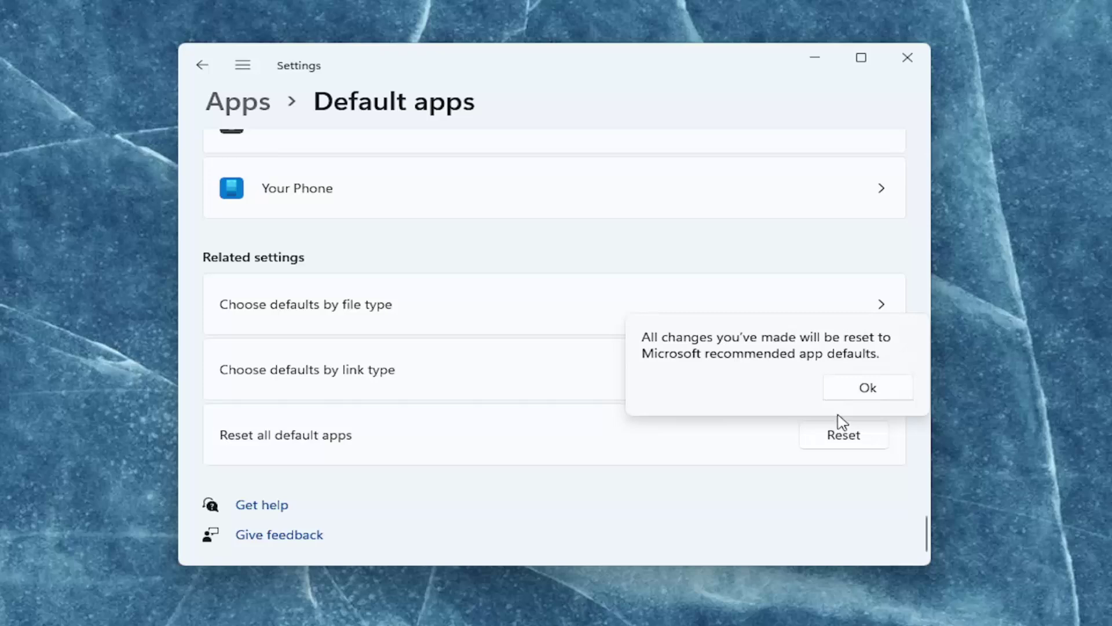
left_click(867, 389)
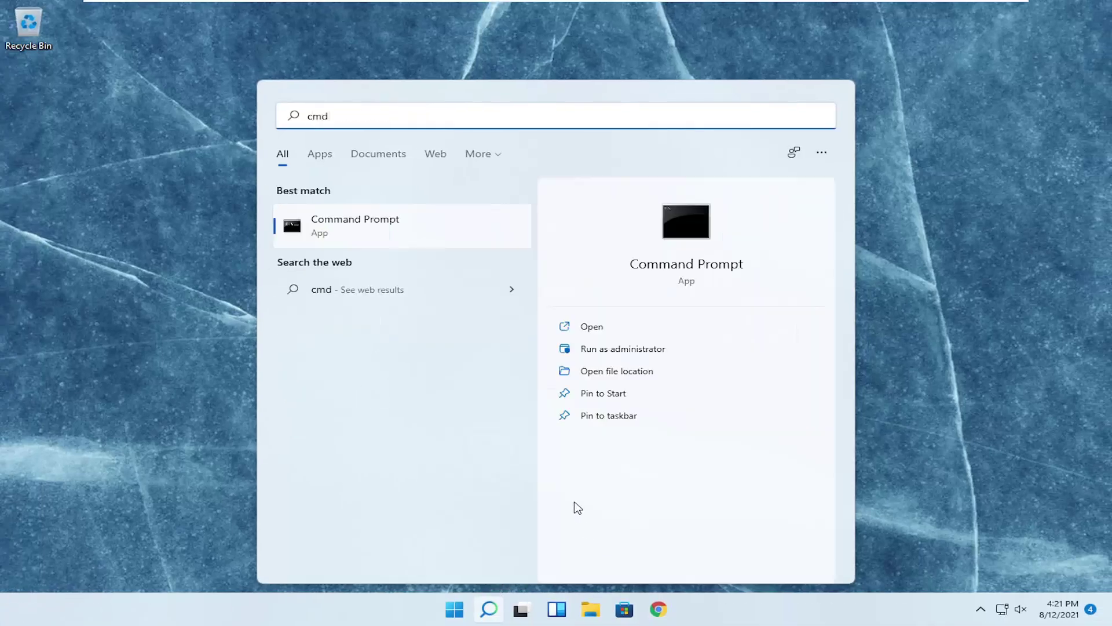
Step: Launch Command Prompt from the search results using Run as administrator
right_click(335, 230)
left_click(423, 254)
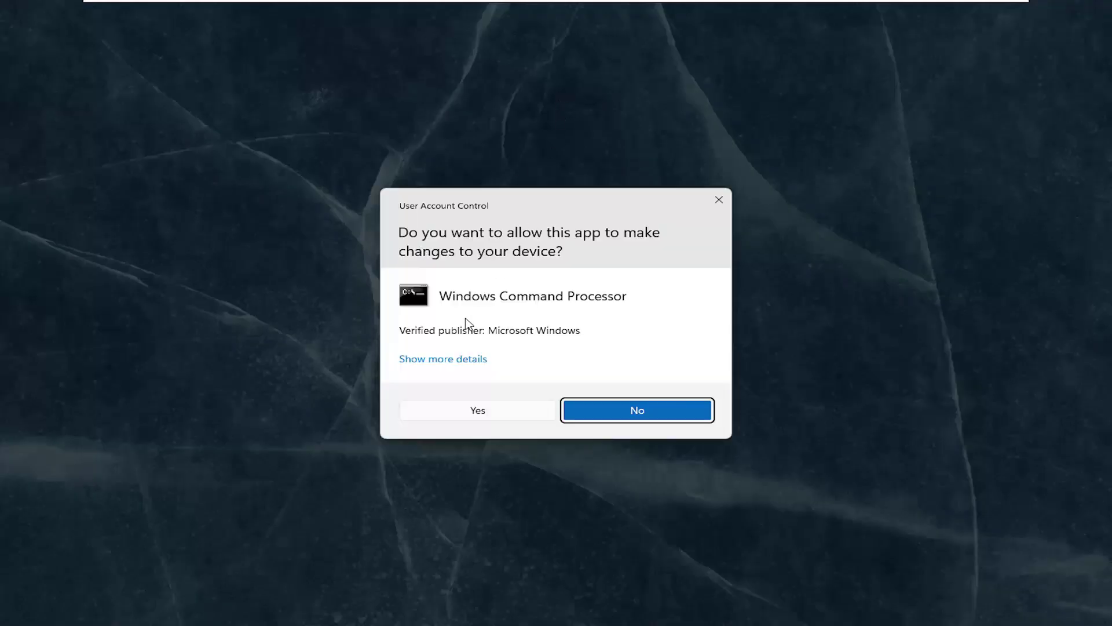
Step: Approve the UAC prompt, reposition the elevated Command Prompt, and run sfc /scannow
left_click(473, 417)
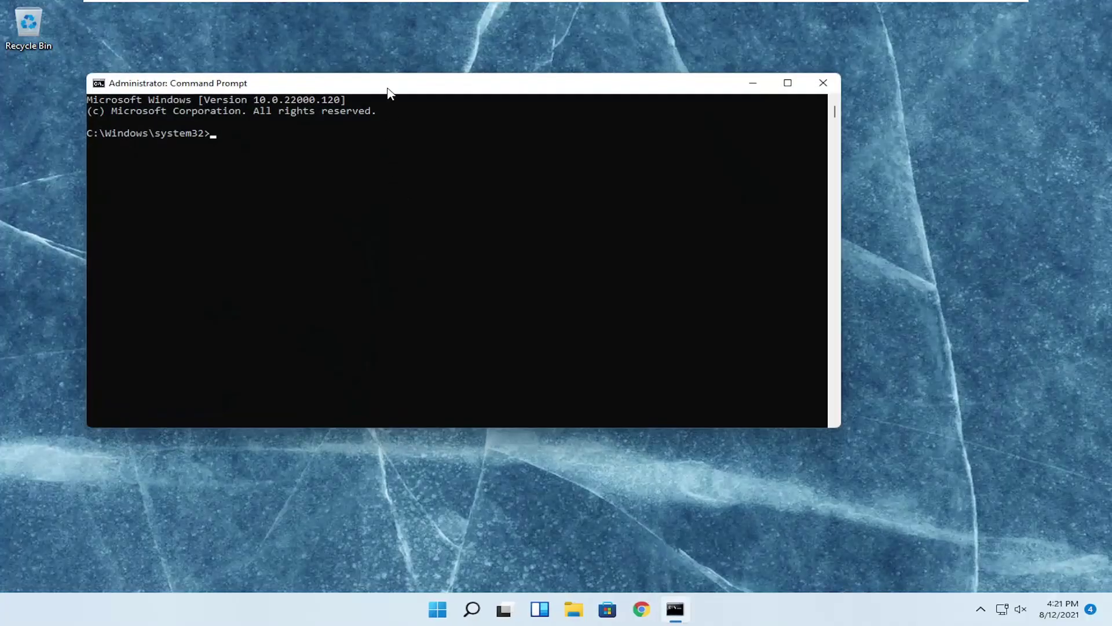
left_click_drag(390, 91, 485, 107)
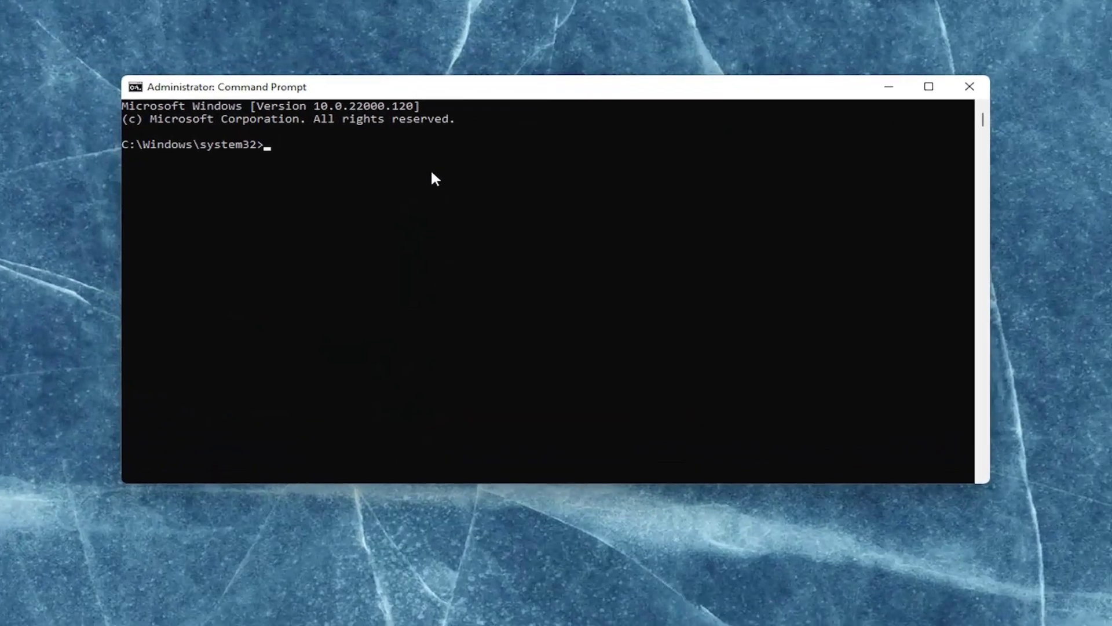
type("sfc")
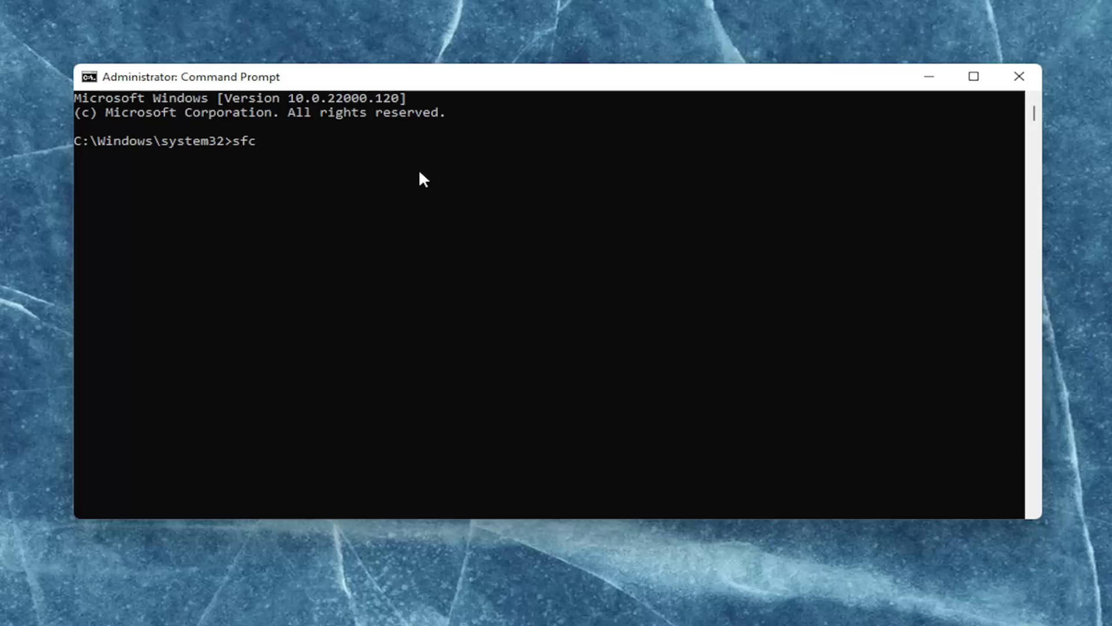
type(" /sca")
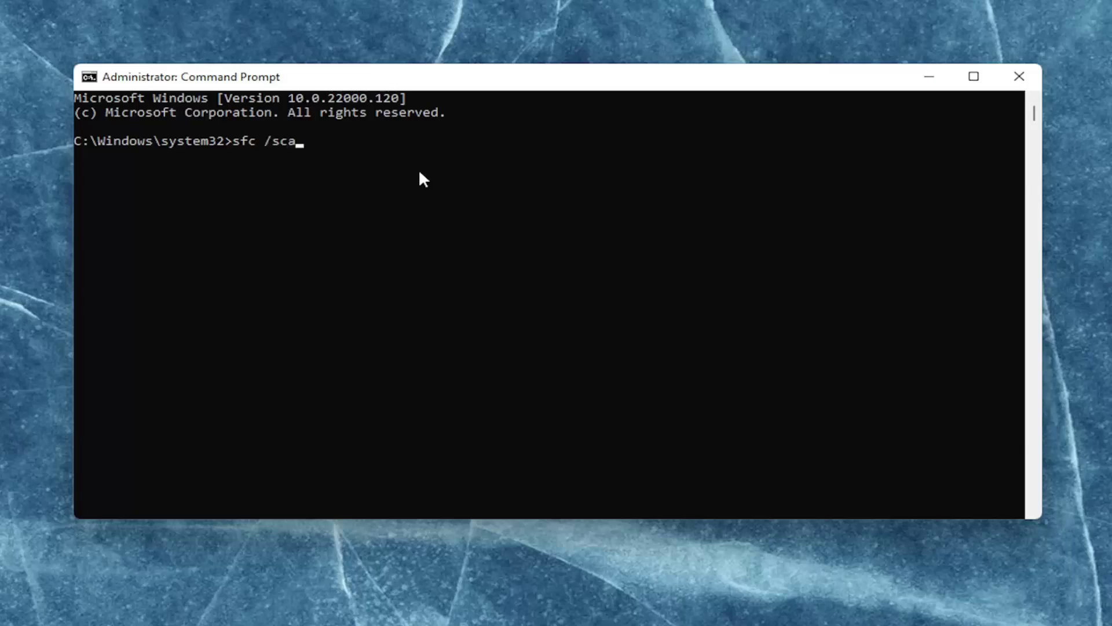
type("nnow")
key("Return")
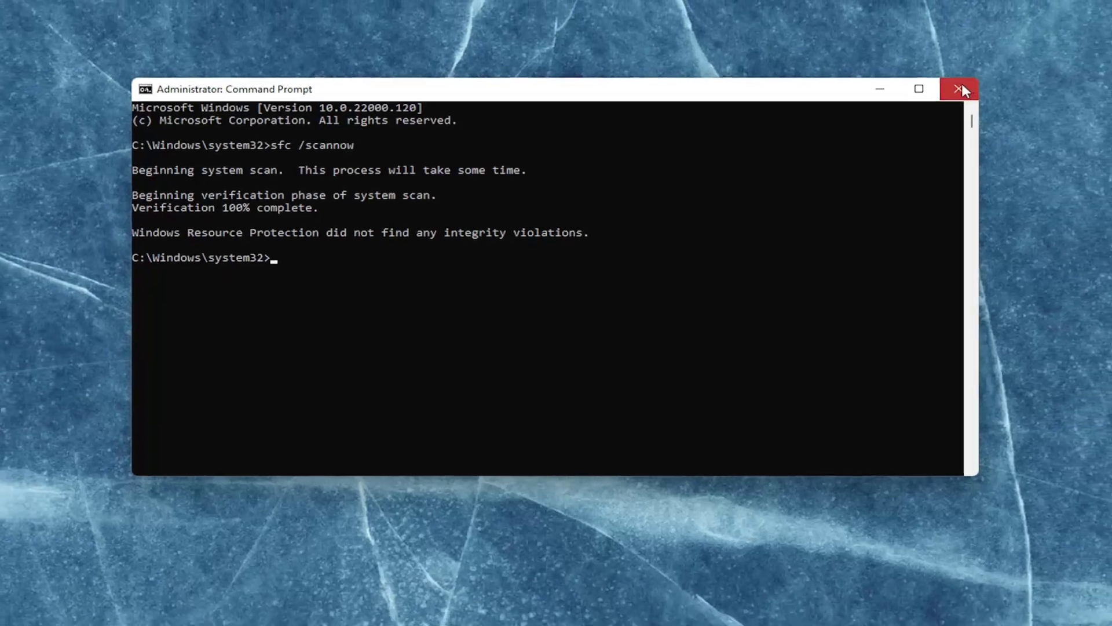
Step: Close Command Prompt and bring up the Start button's quick link power options
left_click(962, 84)
right_click(453, 609)
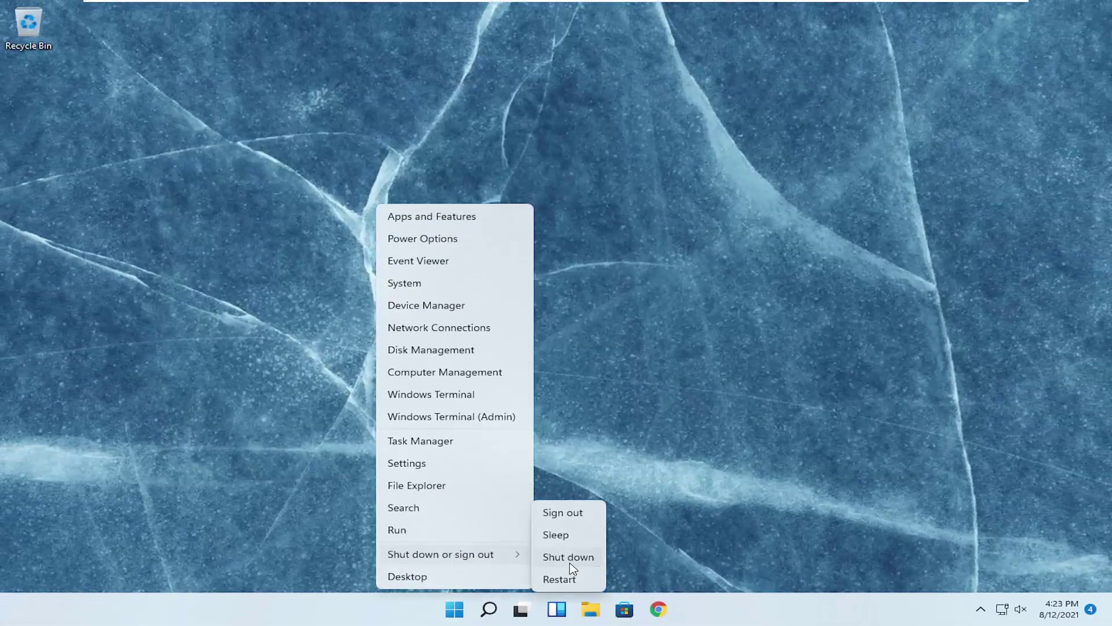